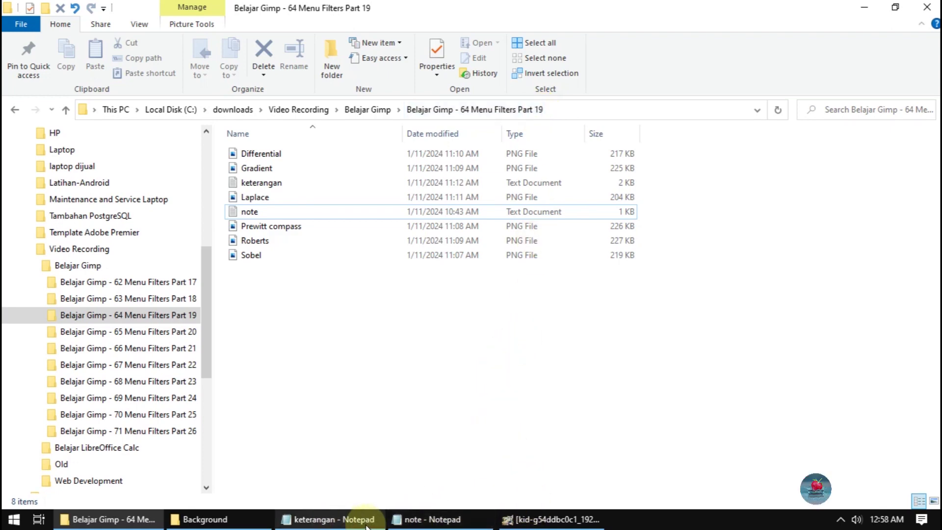
In the Notepad note, highlight the edge-detect heading and the four filter names below it.
click(475, 524)
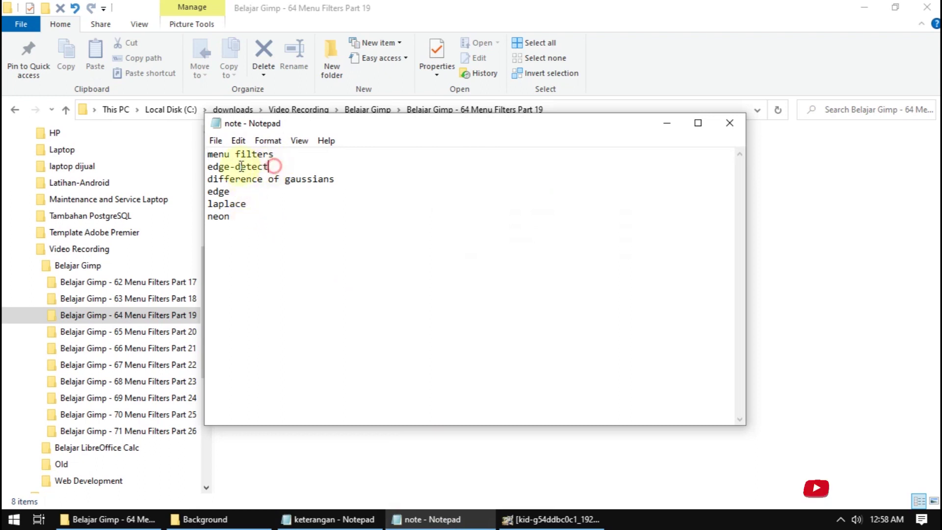
drag(271, 166, 194, 161)
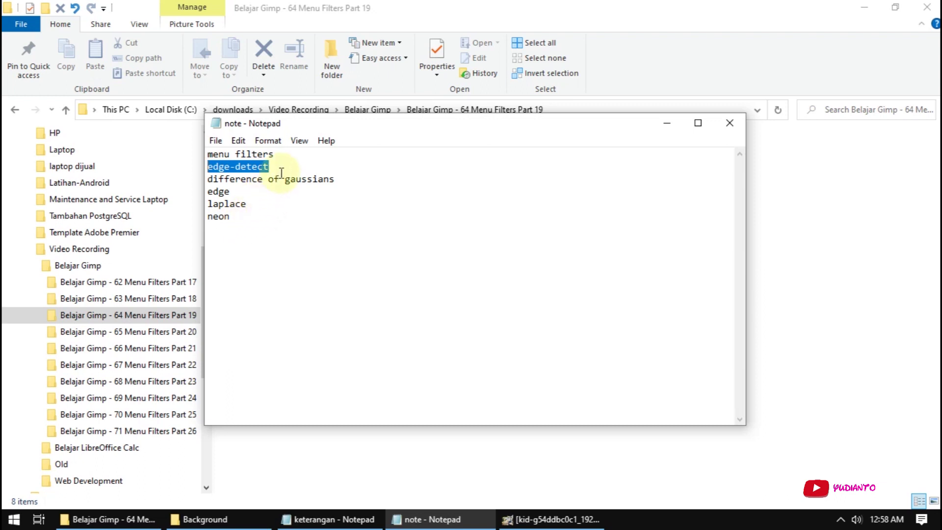
mouse_move(287, 166)
mouse_down()
mouse_move(221, 166)
mouse_move(207, 154)
mouse_up()
drag(243, 216, 206, 179)
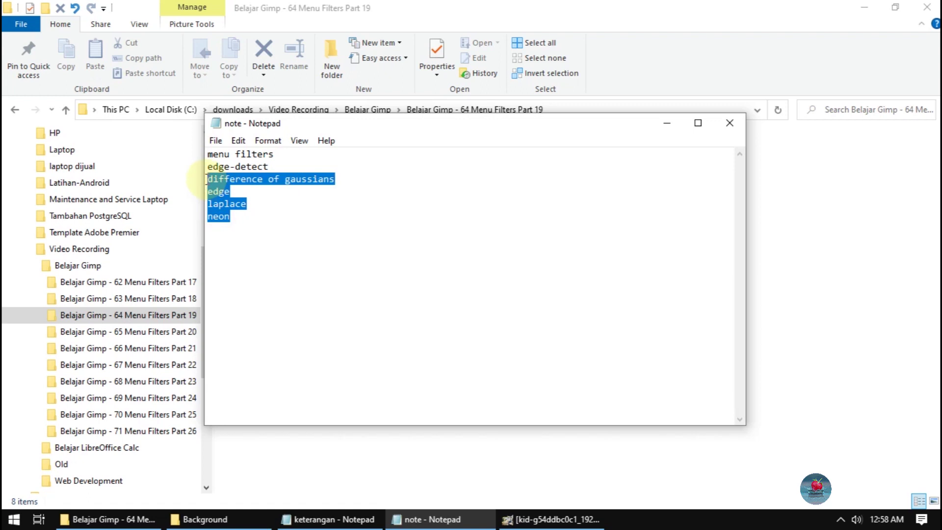
drag(206, 180, 224, 179)
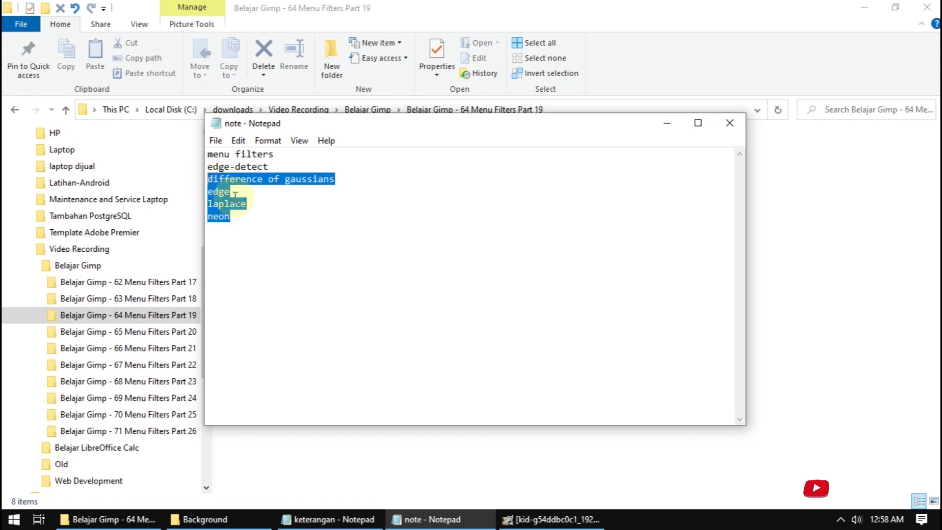
Highlight 'difference of gaussians' and the Edge-through-Neon names, then bring the GIMP bubble photo forward.
click(267, 206)
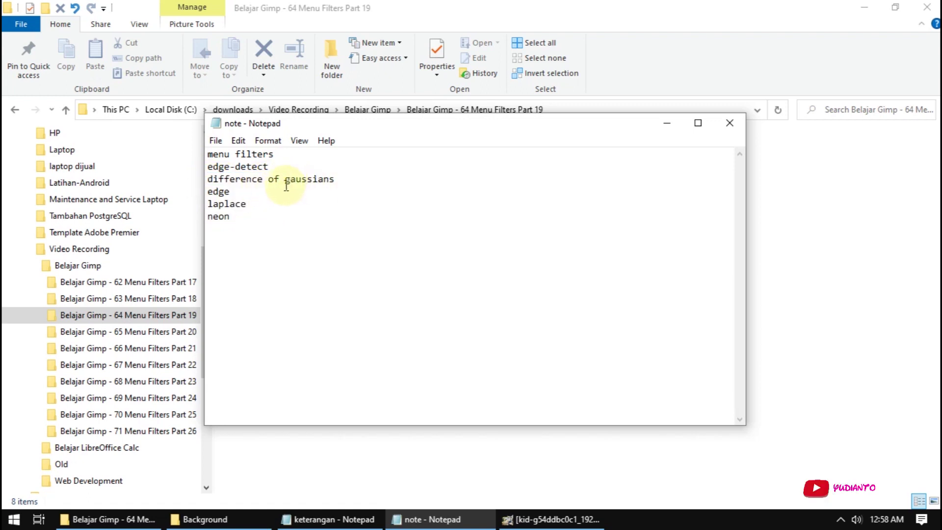
drag(339, 178, 186, 179)
click(344, 187)
drag(344, 178, 302, 179)
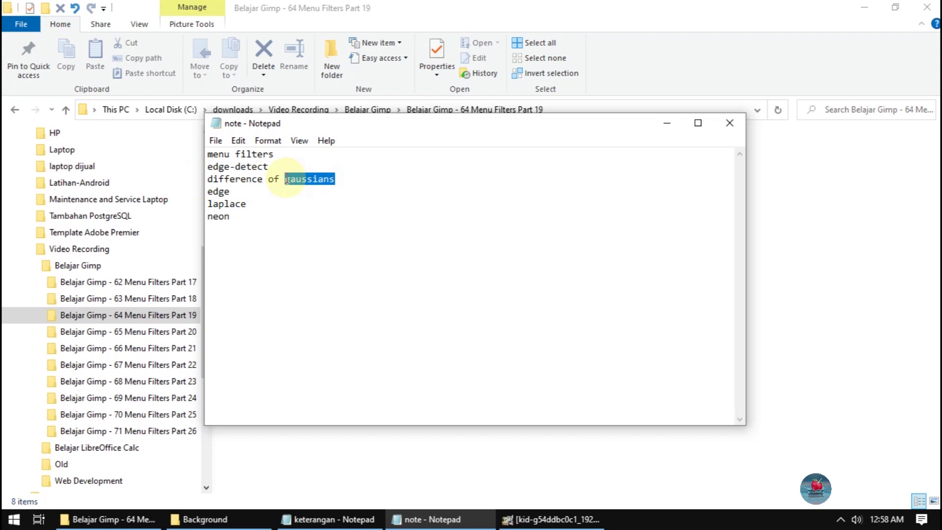
mouse_move(231, 217)
mouse_down()
mouse_move(211, 210)
mouse_move(205, 180)
mouse_up()
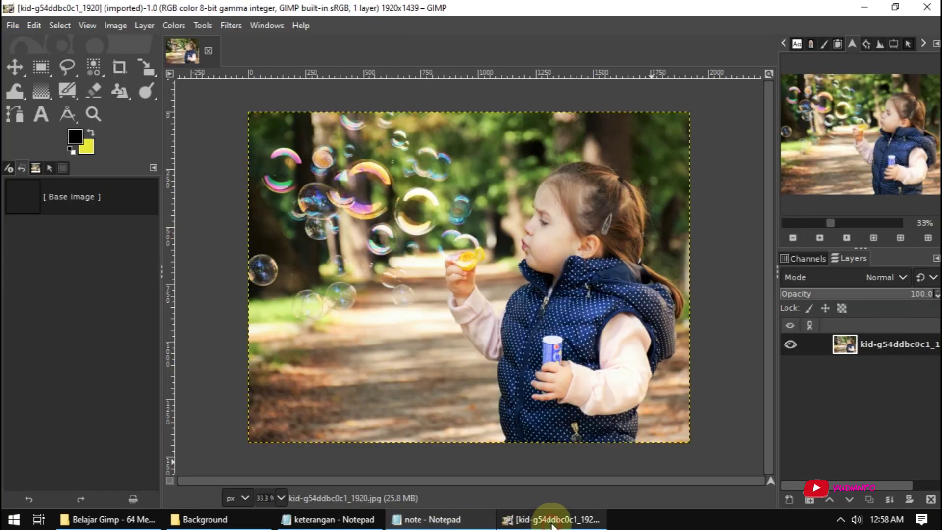
click(552, 519)
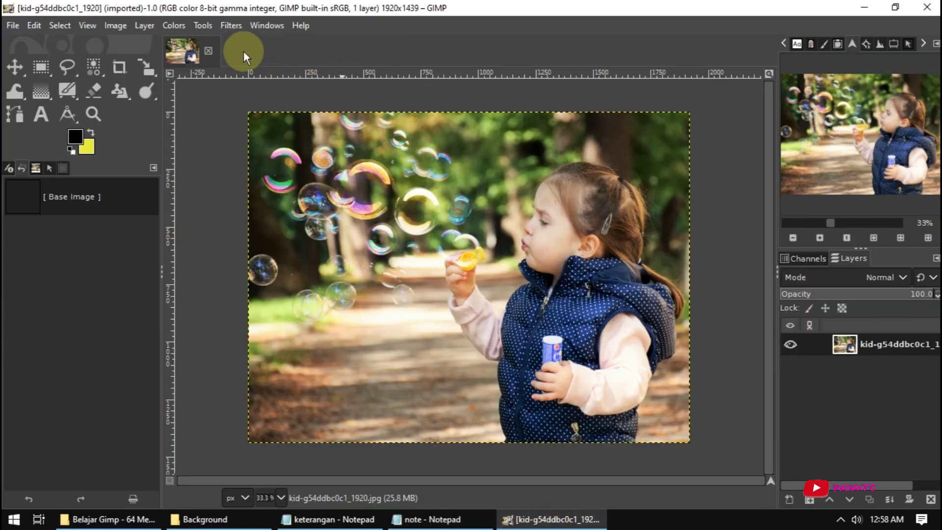
click(232, 26)
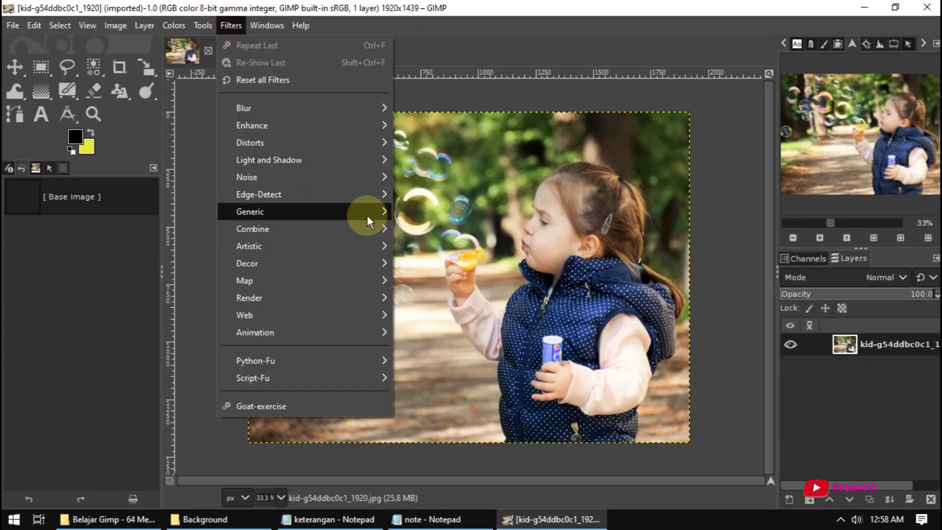
mouse_move(294, 194)
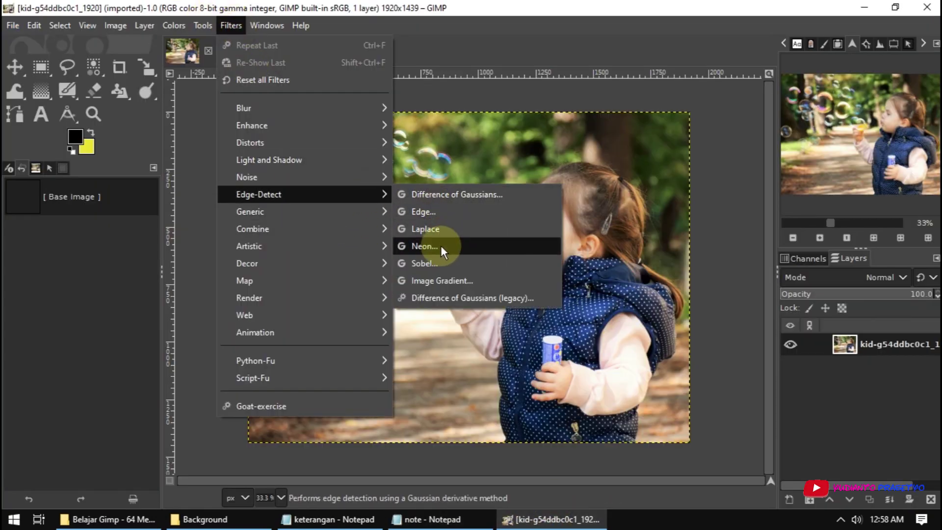
click(446, 195)
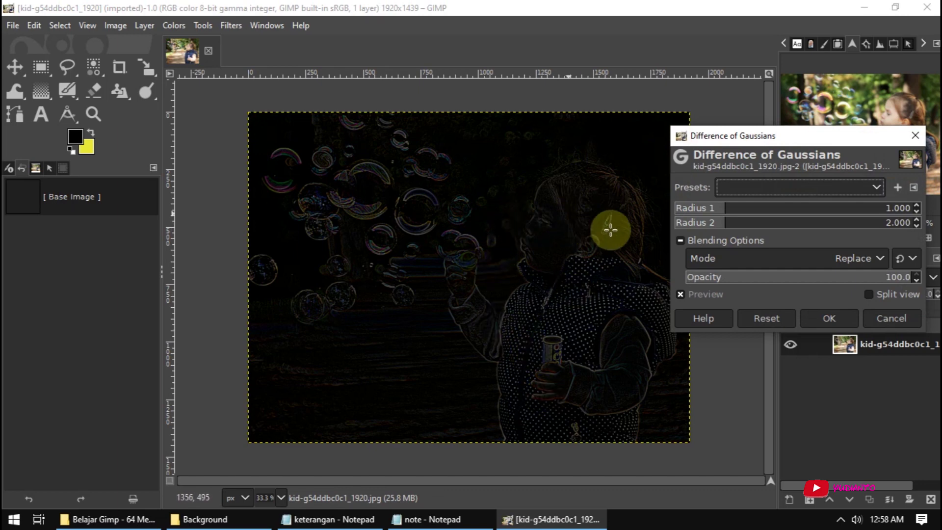
click(702, 209)
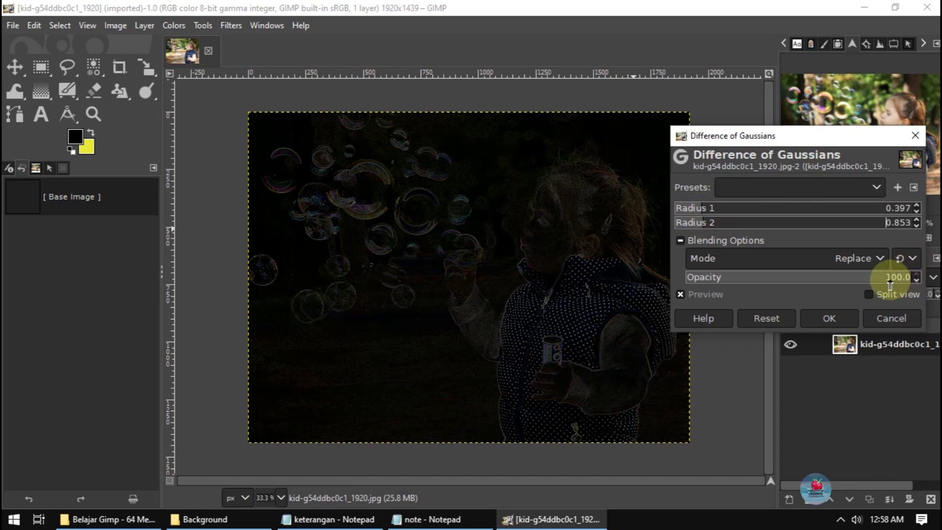
click(889, 317)
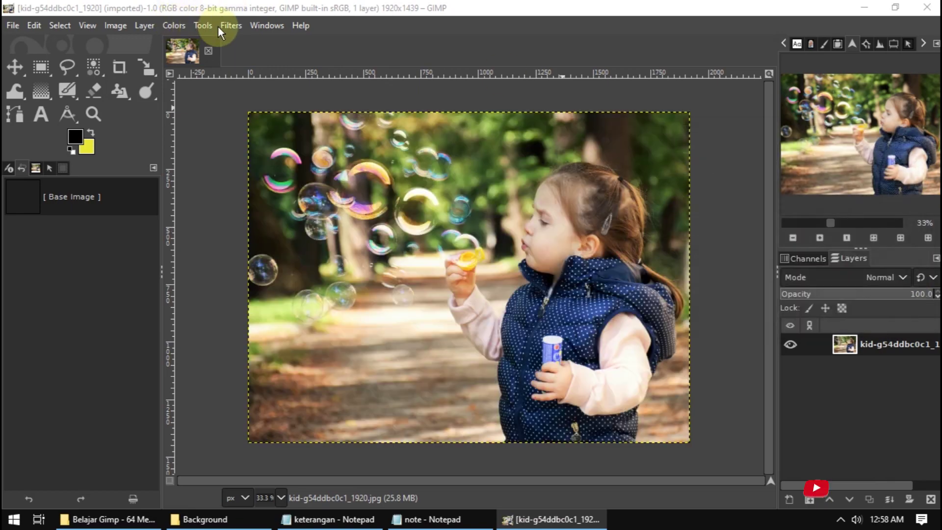
click(219, 25)
Preview the Edge filter with Sobel at amount 2.000, list its algorithms, then switch to the samples folder.
mouse_move(258, 211)
click(495, 238)
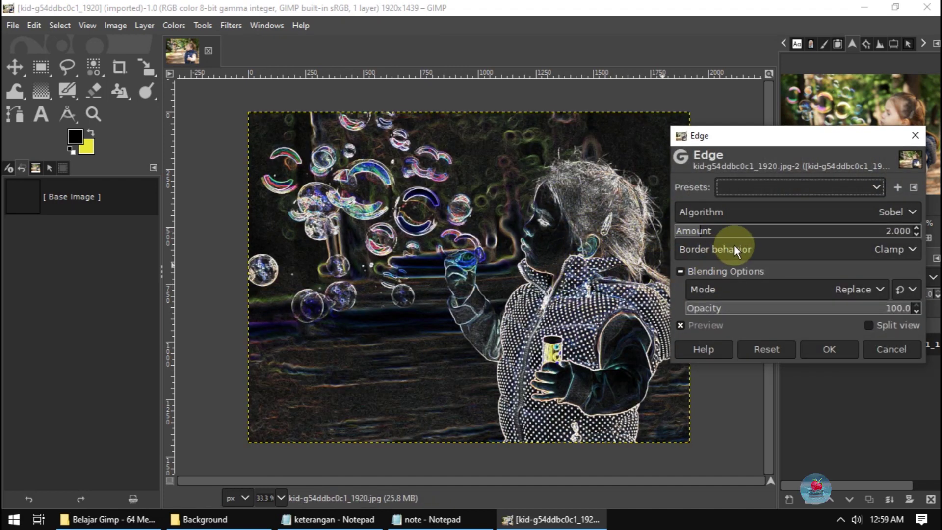
click(768, 213)
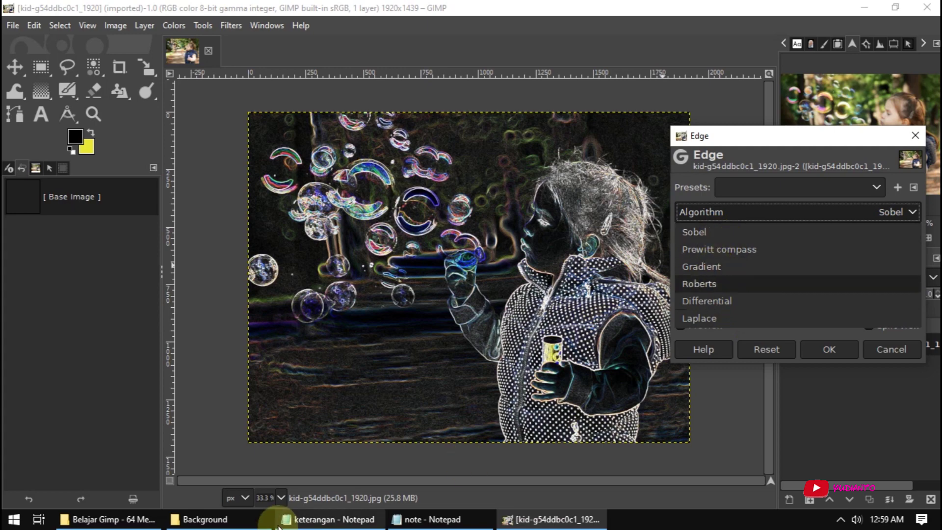
click(242, 520)
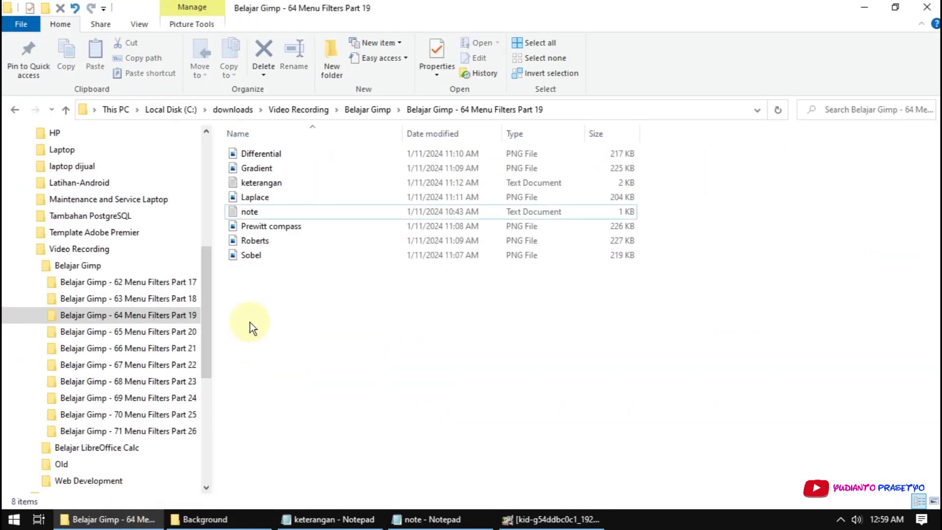
View the Differential, Gradient, Laplace, Prewitt compass, Roberts and Sobel samples in Photos, then close Photos.
click(266, 155)
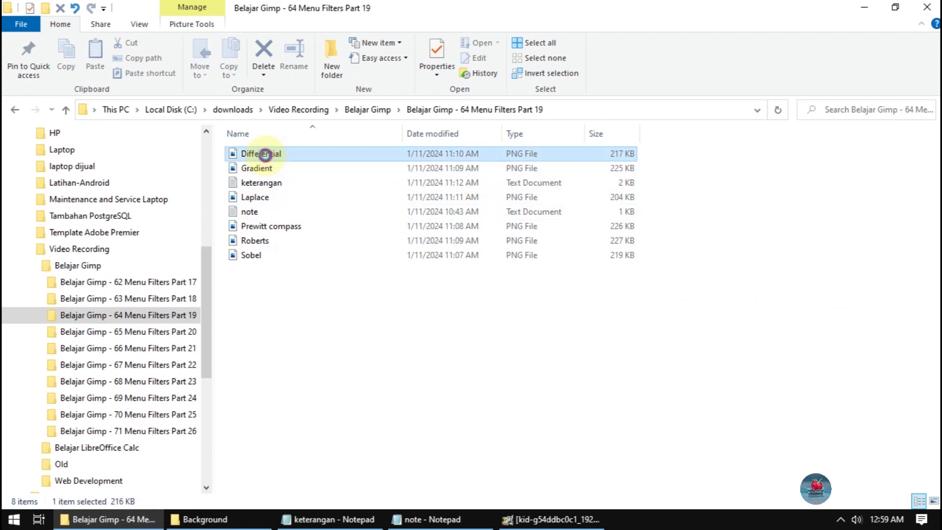
key(Return)
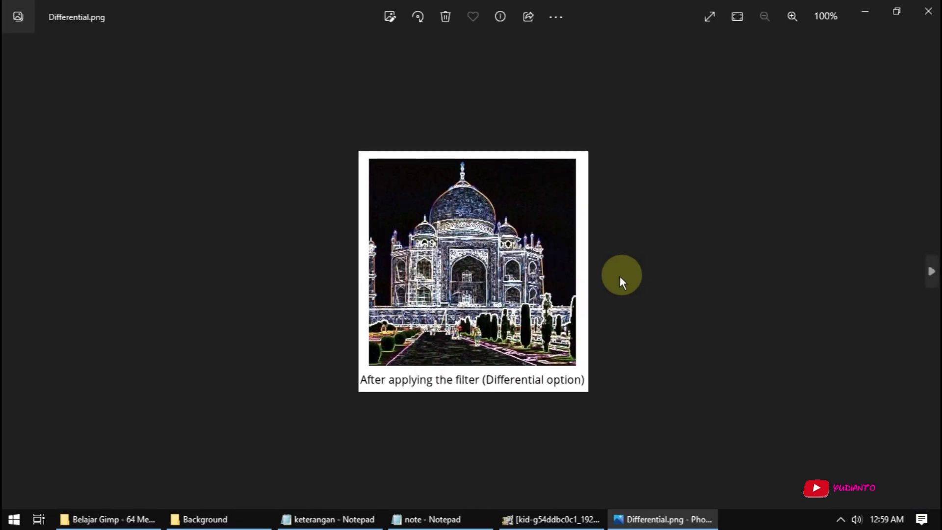
click(931, 274)
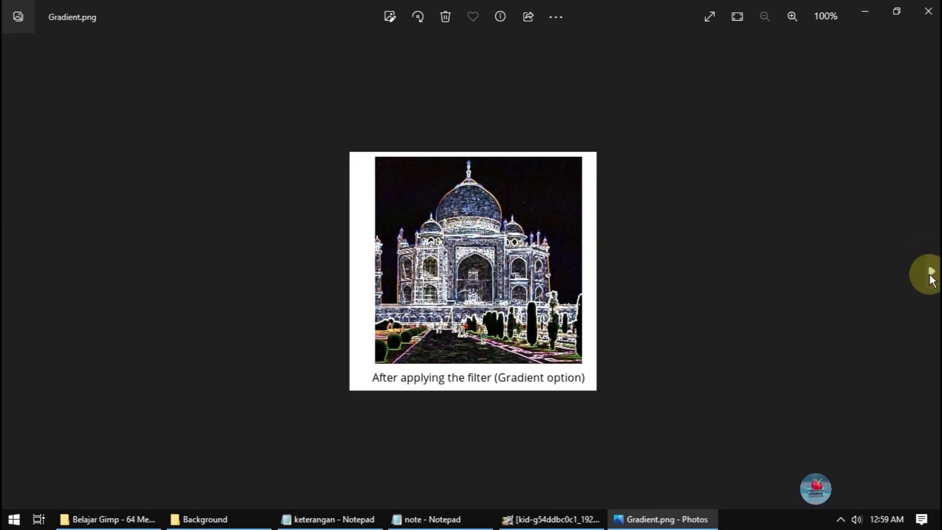
click(931, 275)
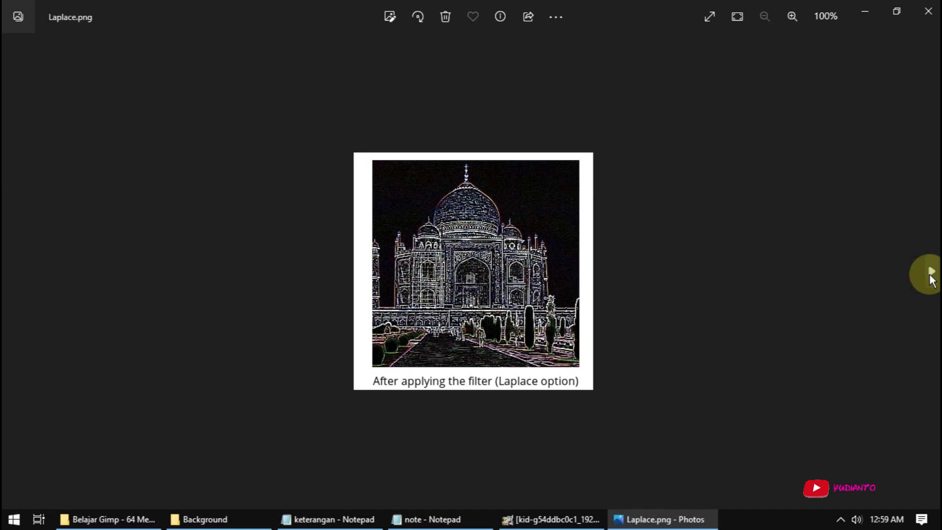
click(930, 274)
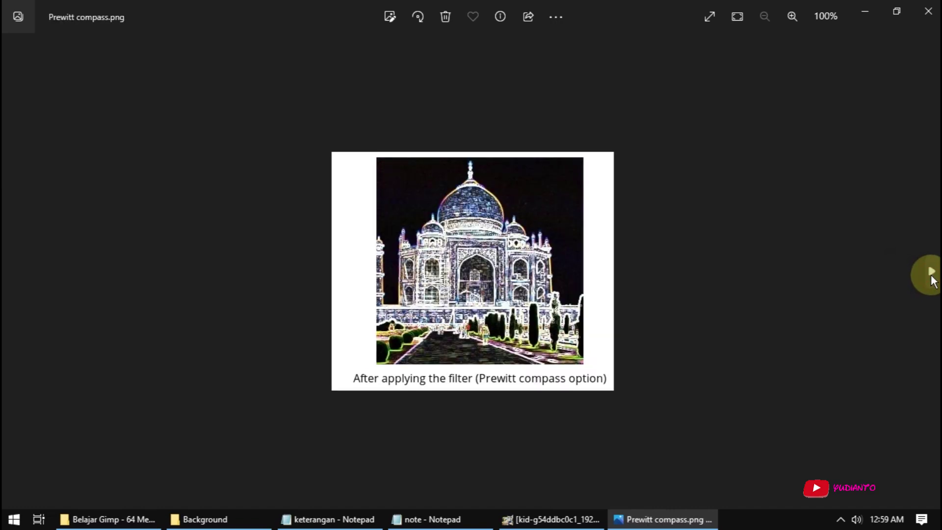
click(931, 275)
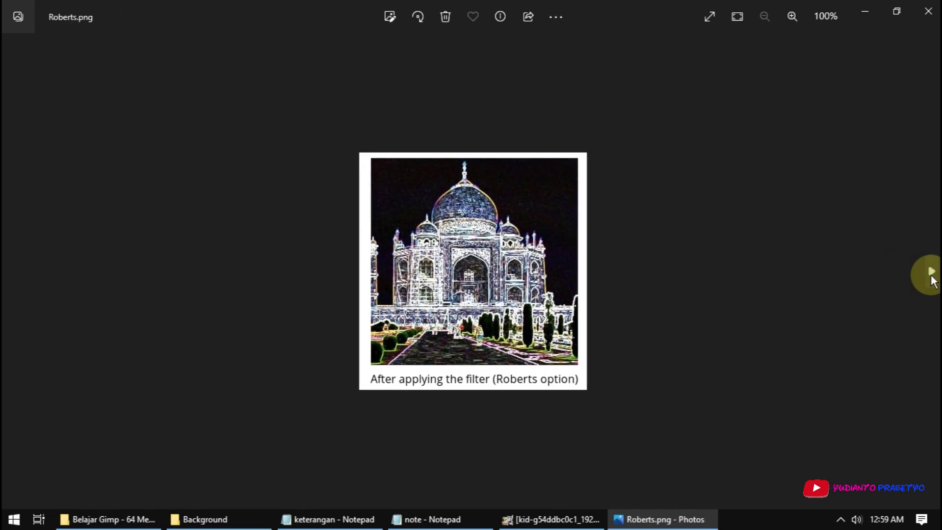
click(930, 275)
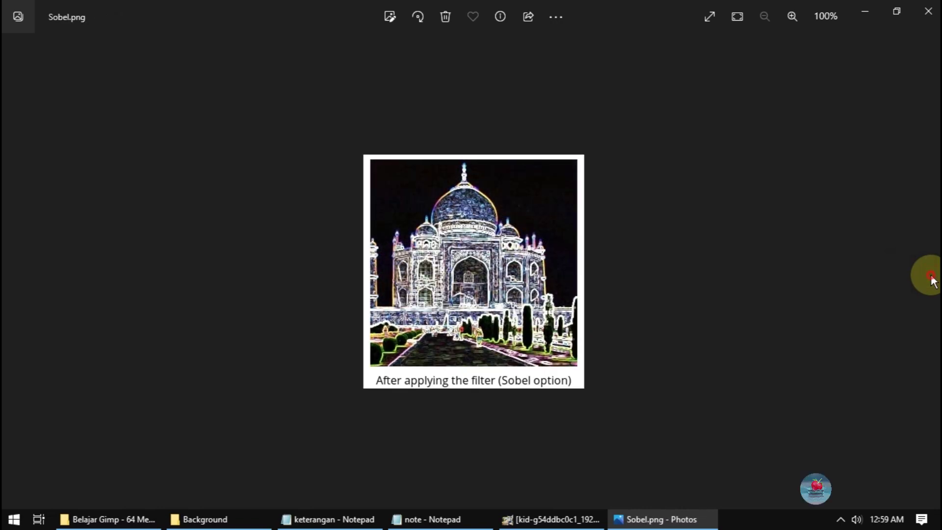
click(936, 4)
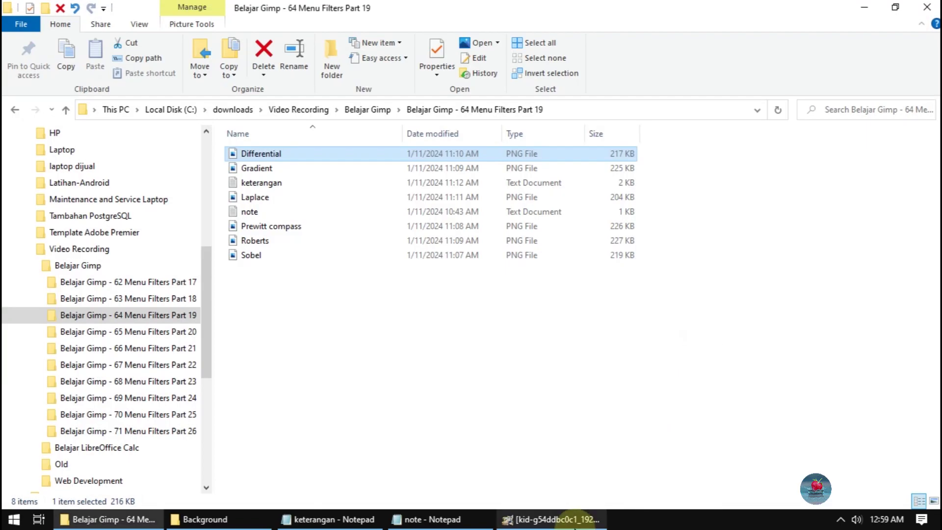
Back in GIMP, preview the Edge filter with the Prewitt compass and then Gradient algorithms.
click(559, 518)
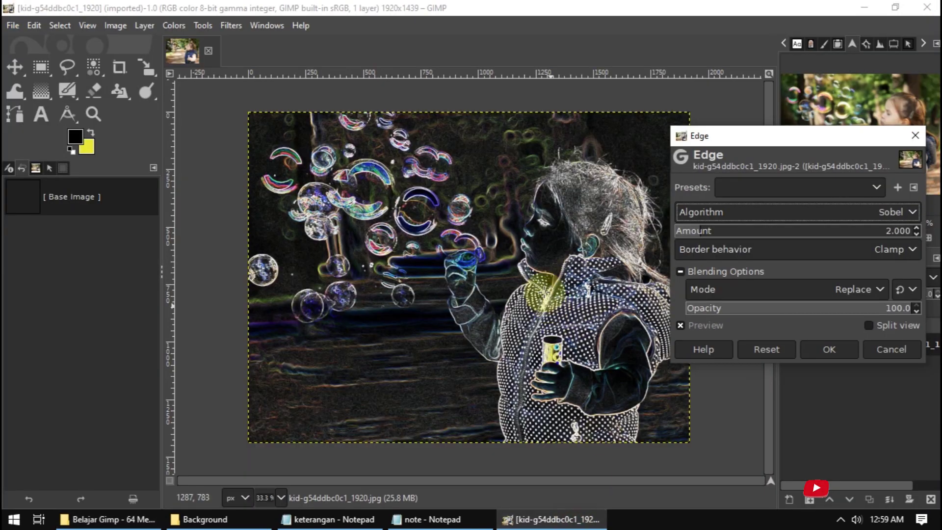
click(857, 210)
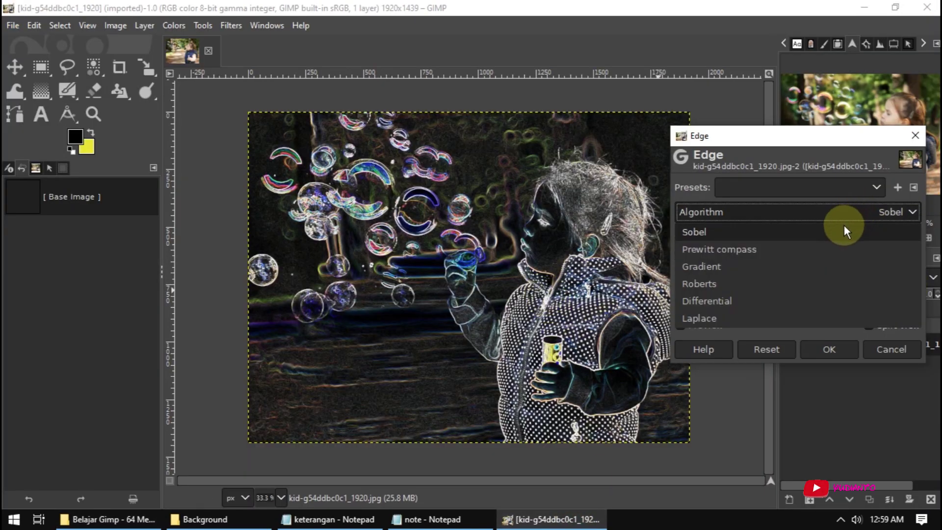
click(843, 209)
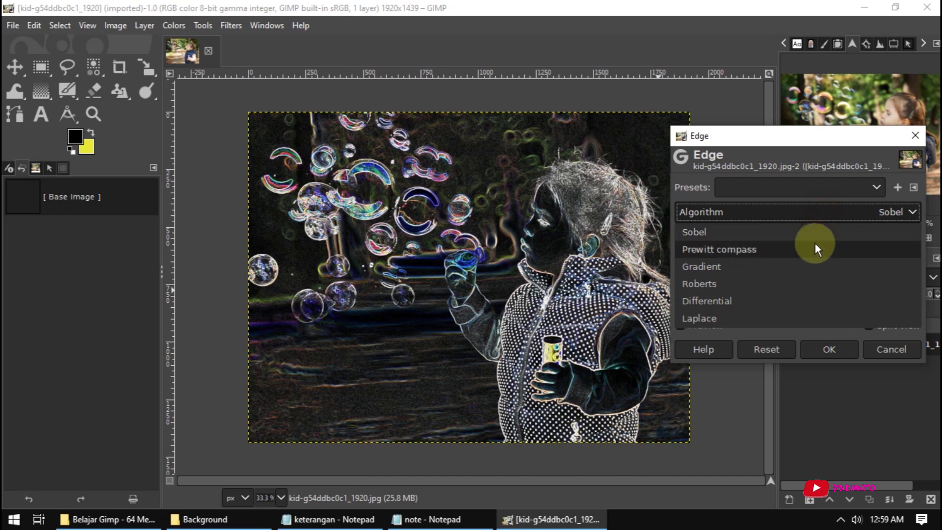
click(814, 245)
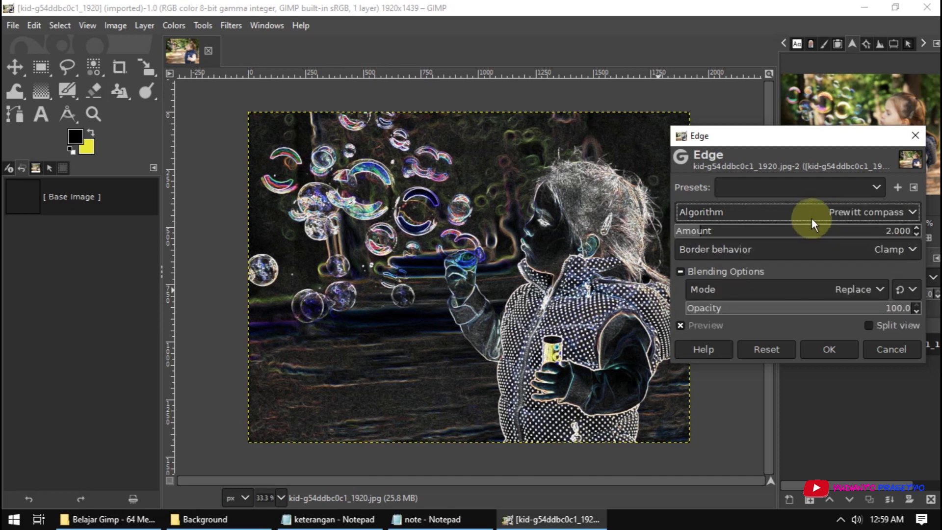
click(811, 211)
click(798, 262)
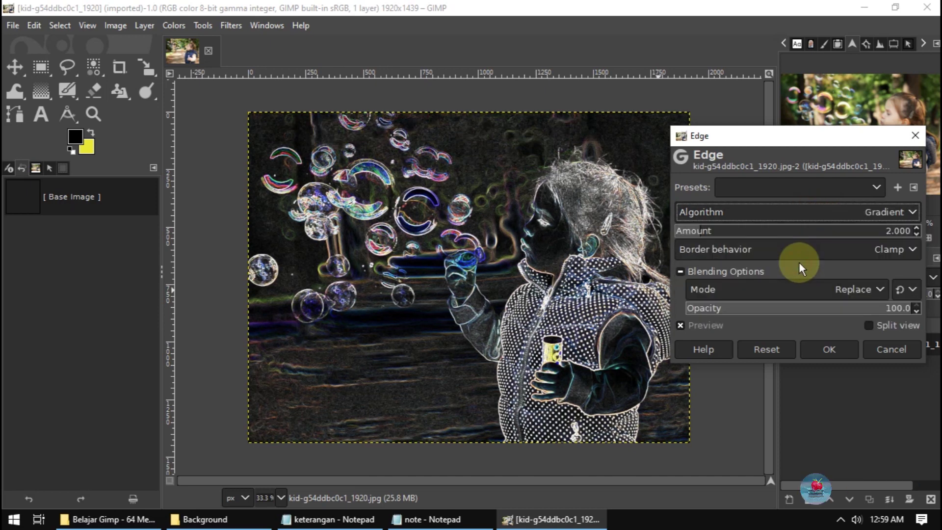
Preview the Roberts and Differential algorithms, settling on Laplace at amount 2.000.
click(745, 215)
click(752, 284)
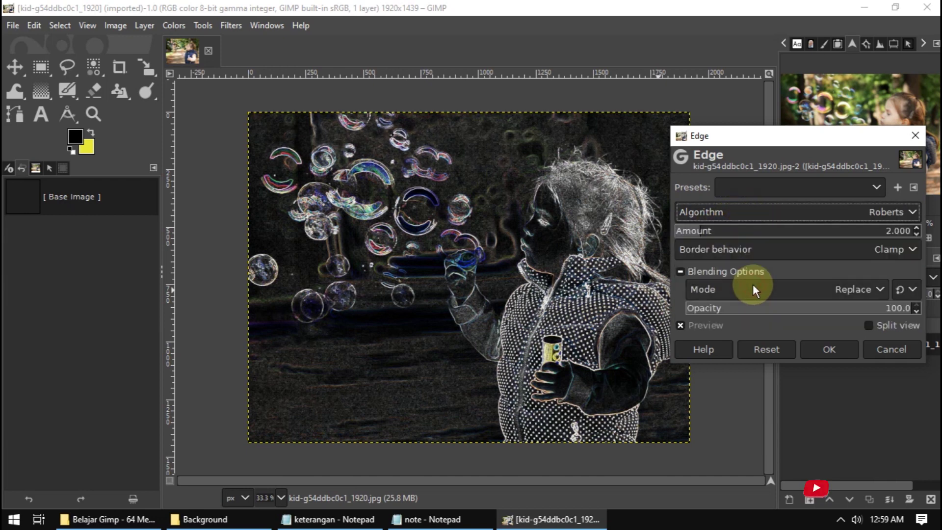
click(771, 212)
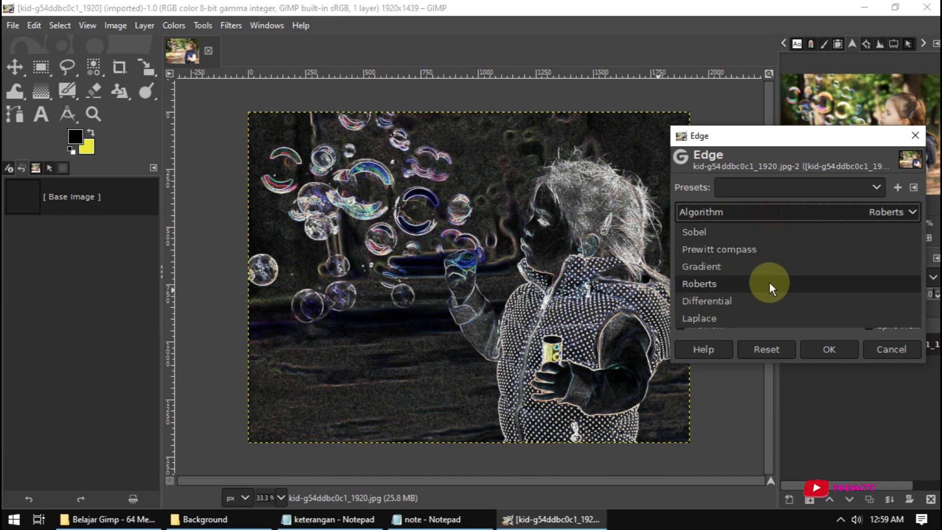
click(768, 297)
click(781, 213)
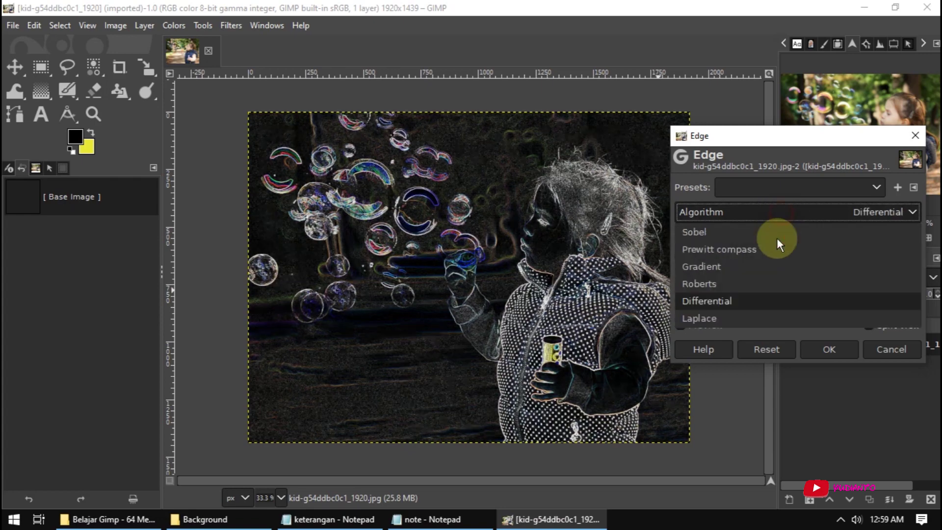
click(766, 316)
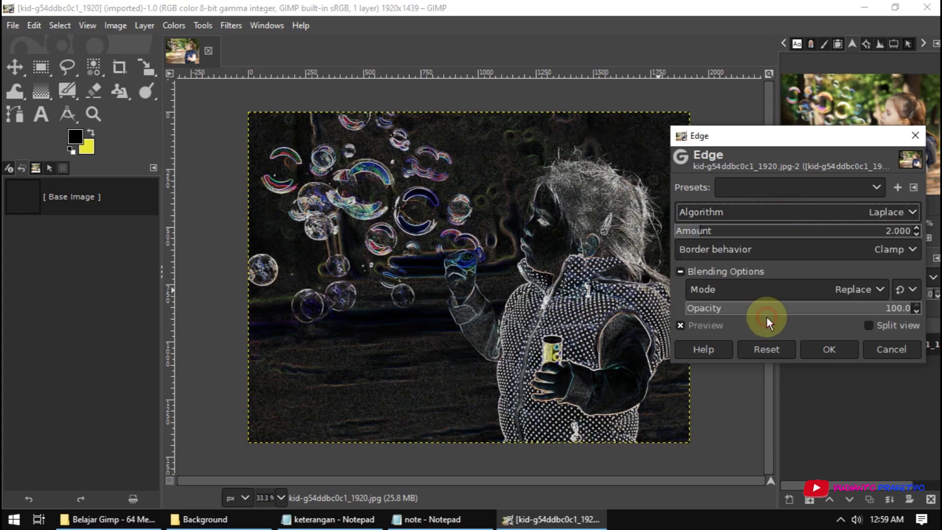
click(781, 212)
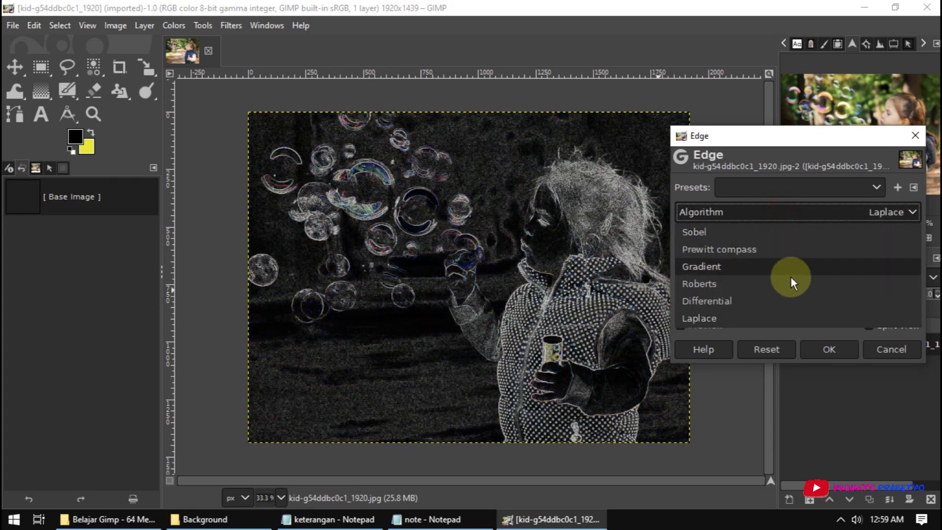
click(769, 141)
Raise the edge amount to 2.073 and try the Loop and Black border behaviours.
drag(714, 230, 697, 231)
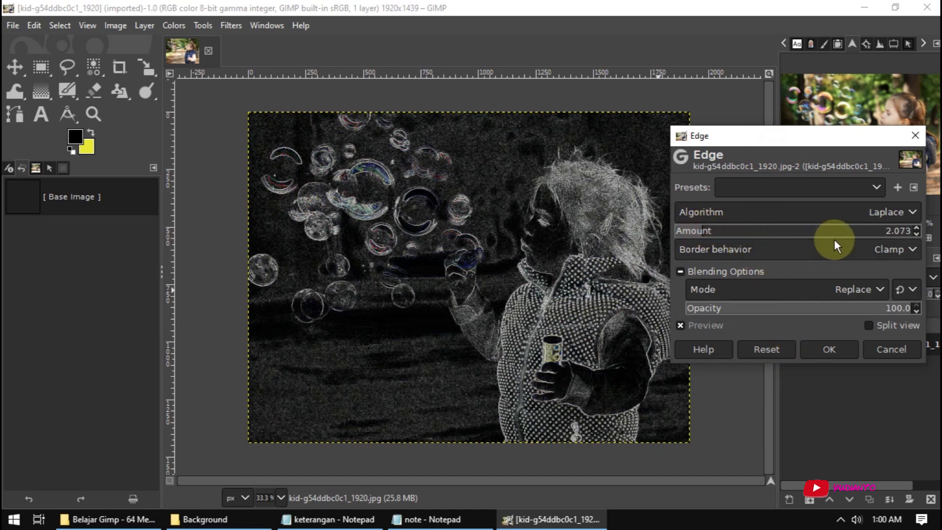
click(823, 249)
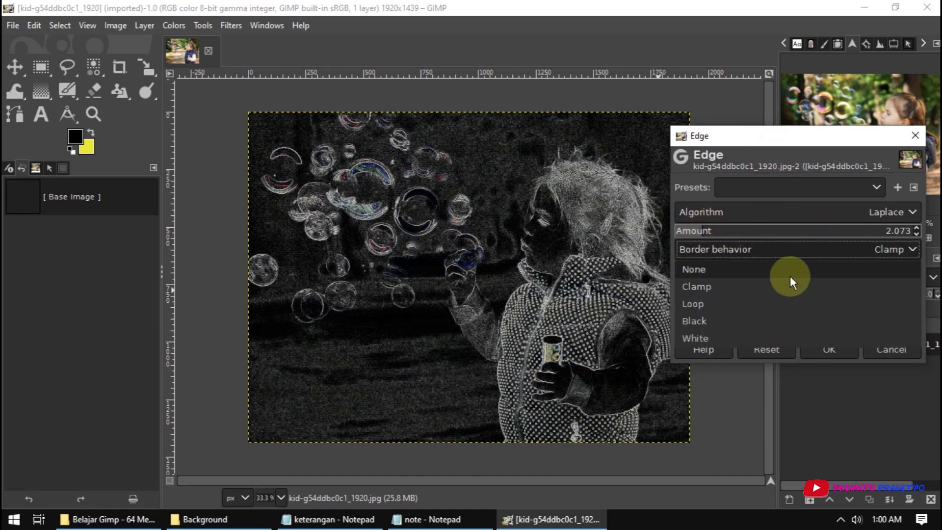
click(751, 304)
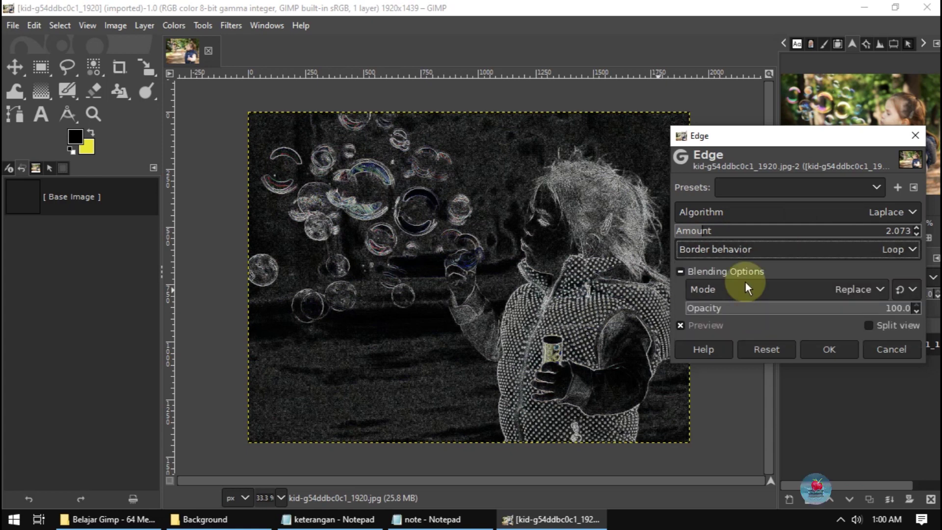
click(742, 250)
click(725, 320)
Try the White border, revert to Clamp, and cancel the Edge filter to restore the photo.
click(731, 251)
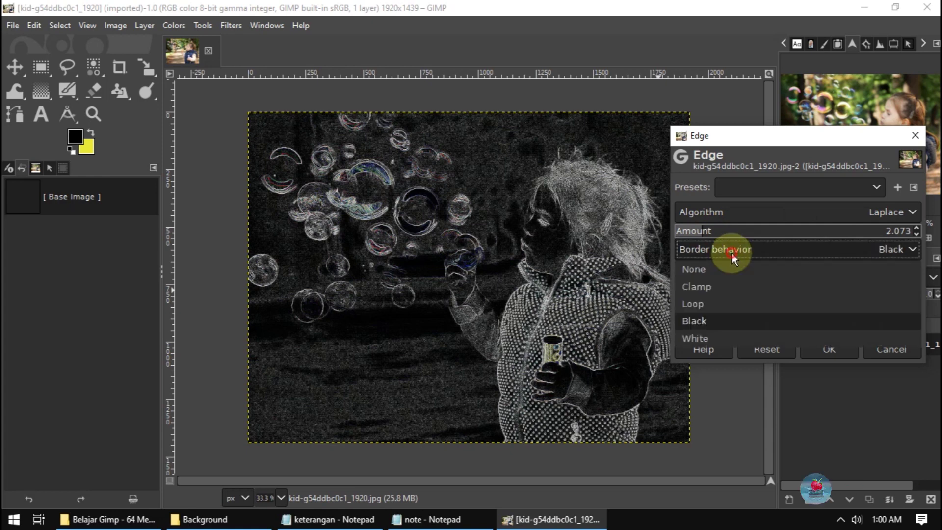
click(723, 330)
click(727, 252)
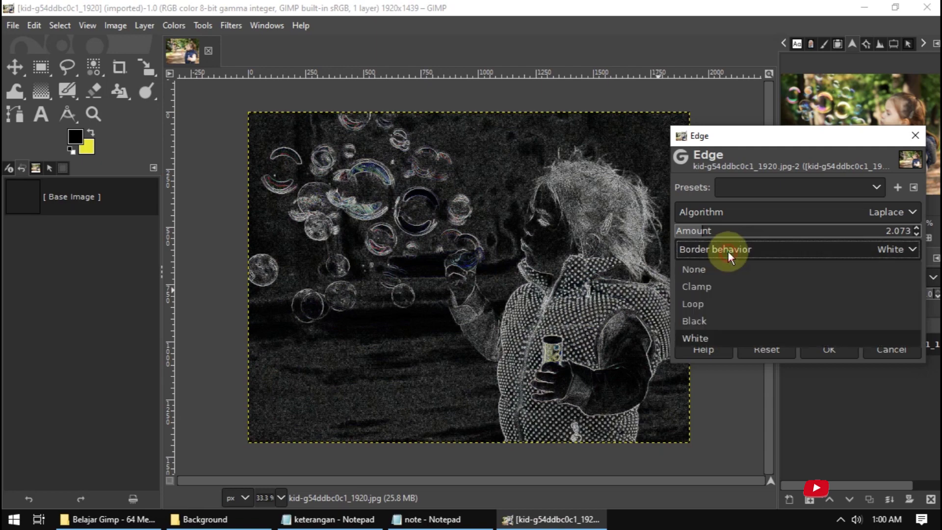
click(728, 284)
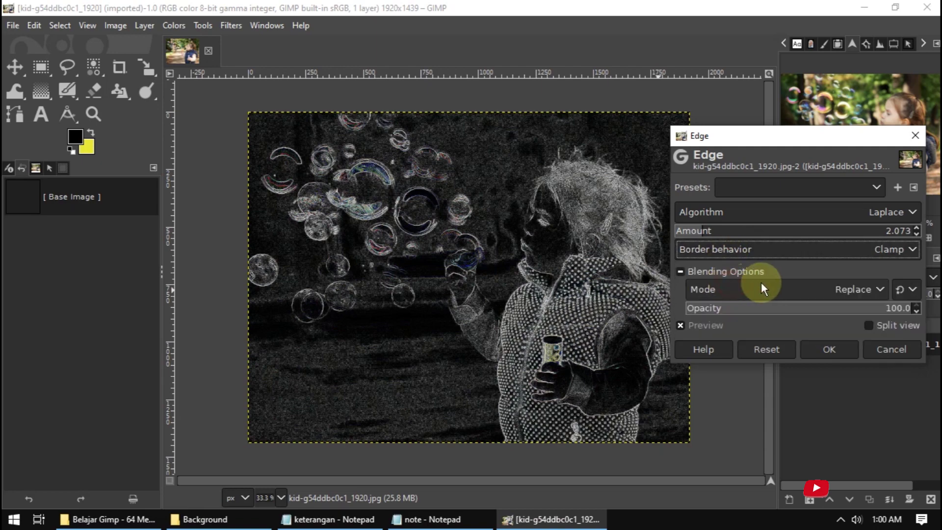
click(877, 349)
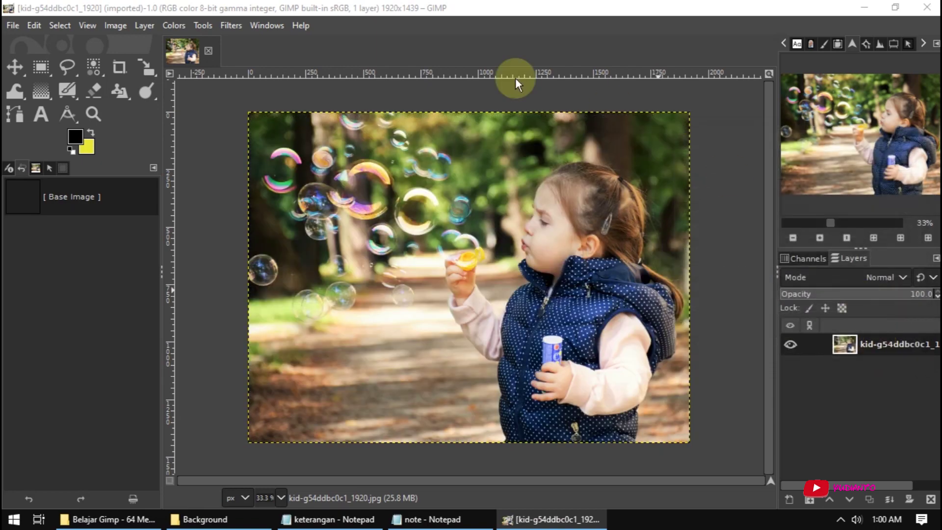
click(201, 26)
mouse_move(231, 25)
mouse_move(259, 211)
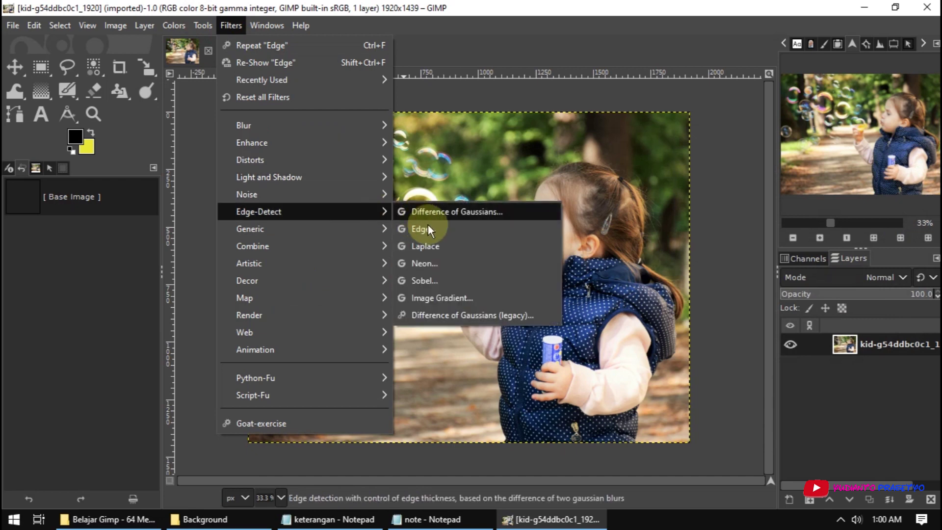
click(452, 247)
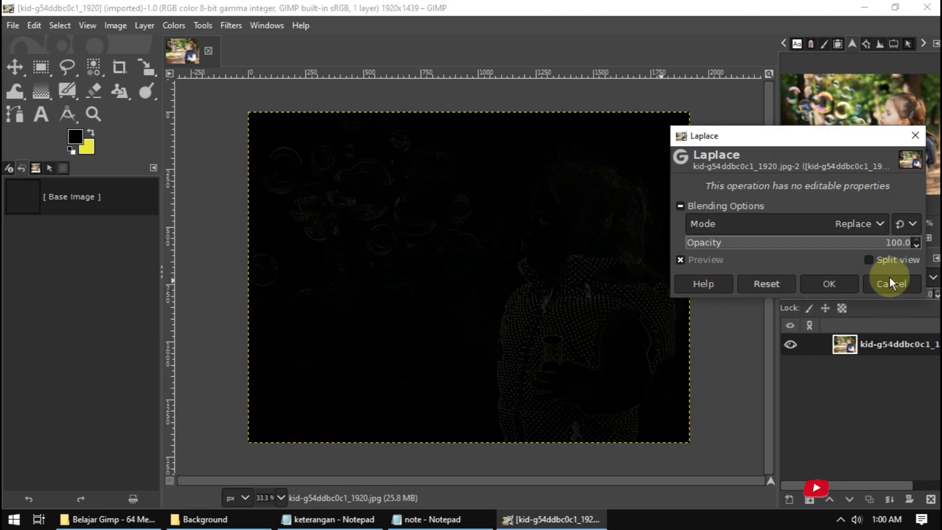
click(905, 284)
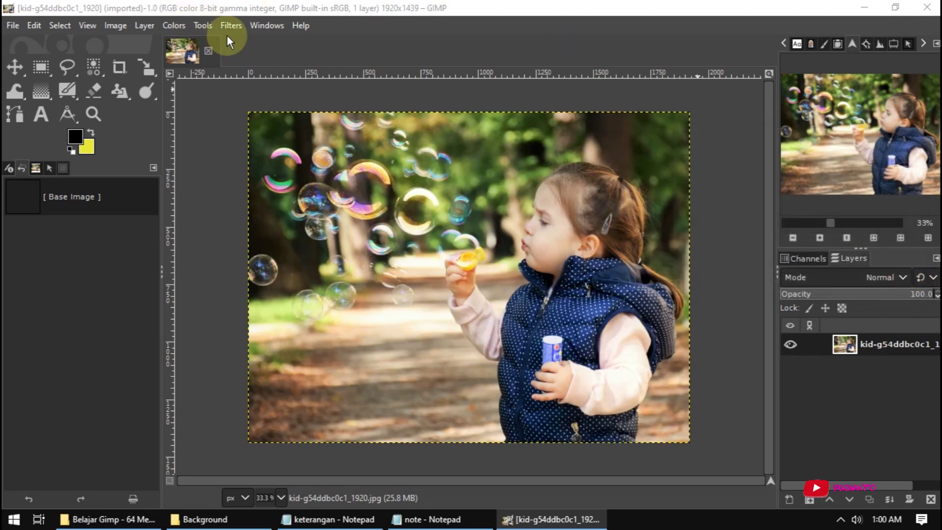
click(230, 26)
click(230, 25)
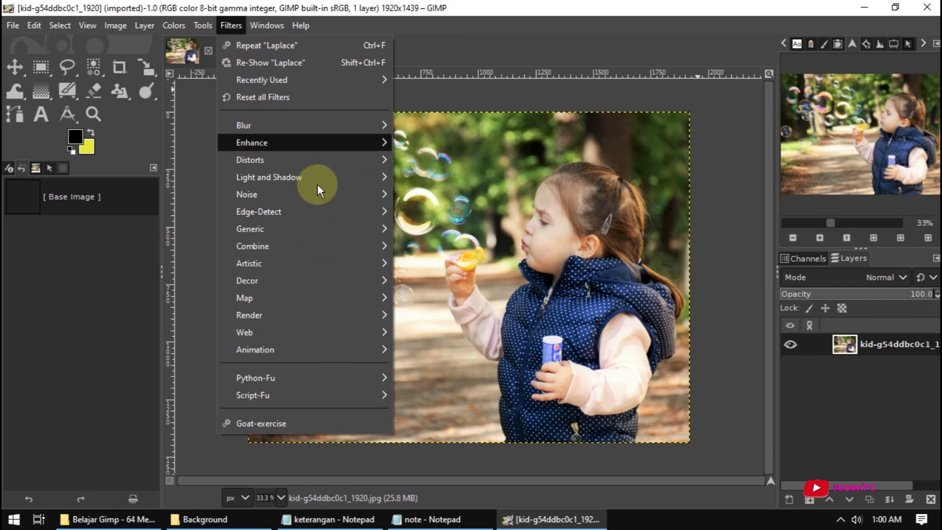
mouse_move(259, 211)
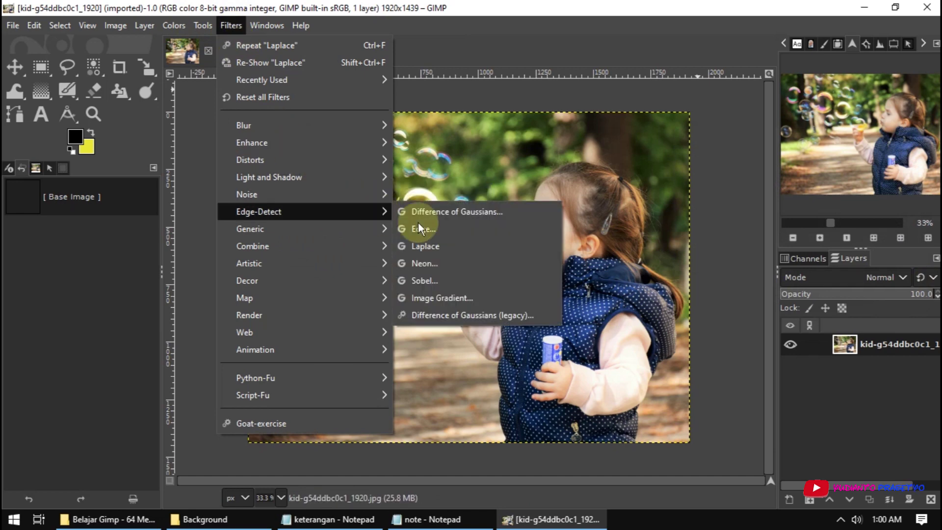
click(449, 265)
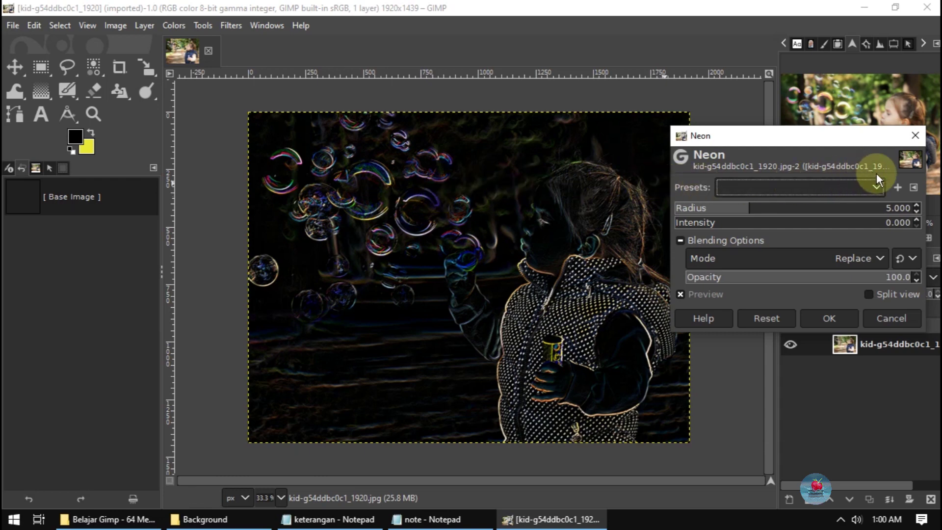
drag(727, 208, 708, 209)
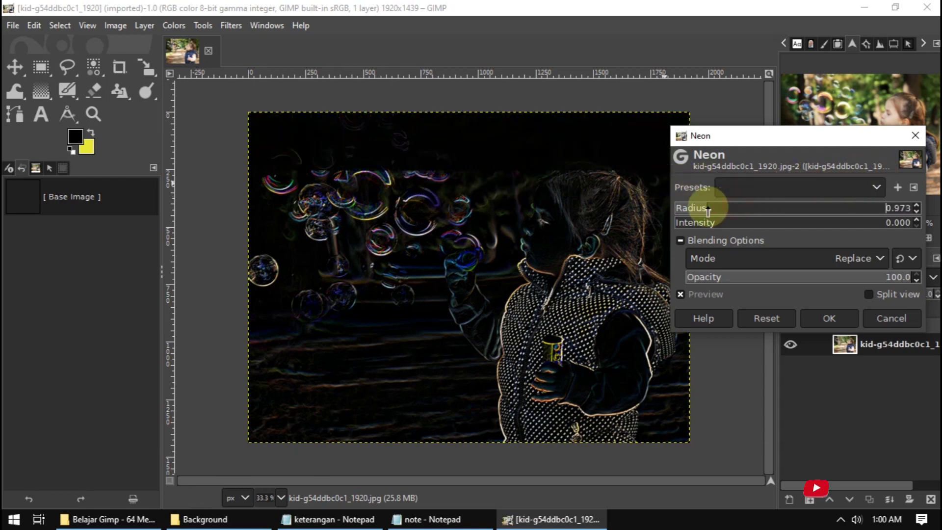
drag(707, 209, 741, 212)
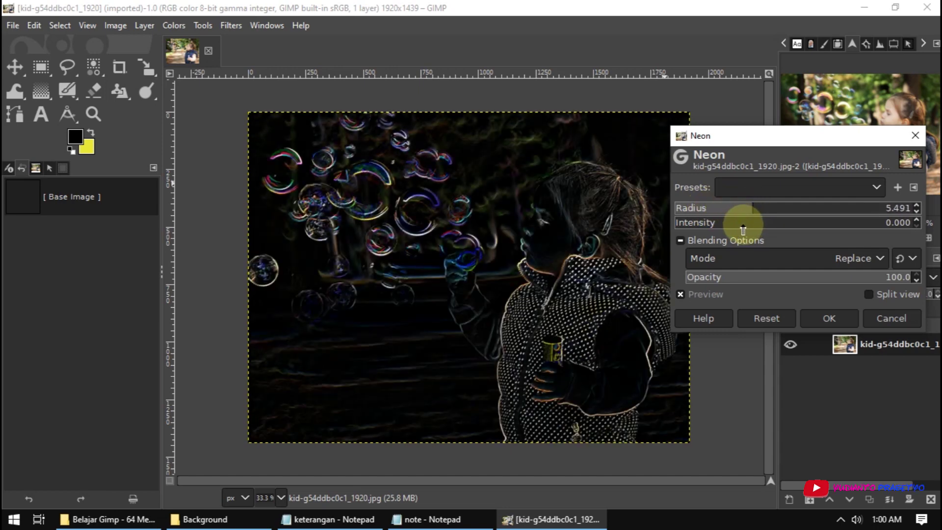
click(712, 227)
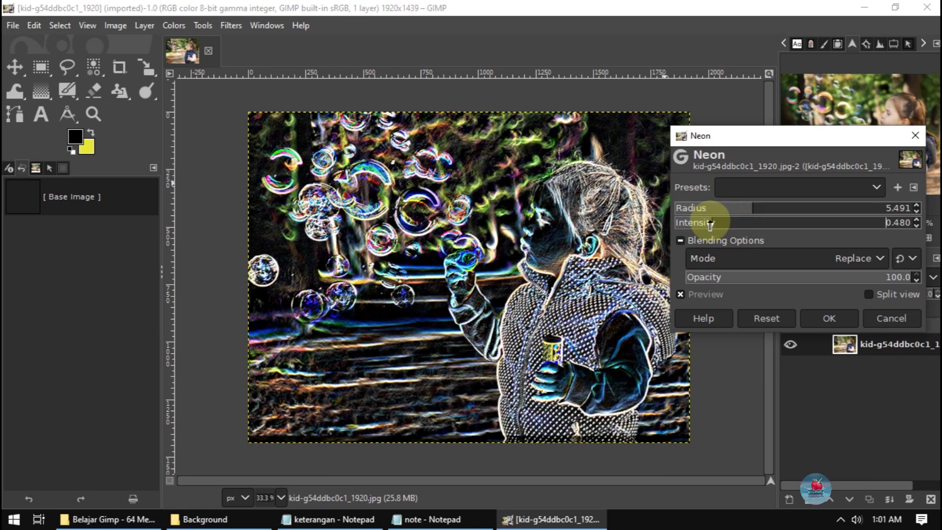
drag(704, 224, 692, 225)
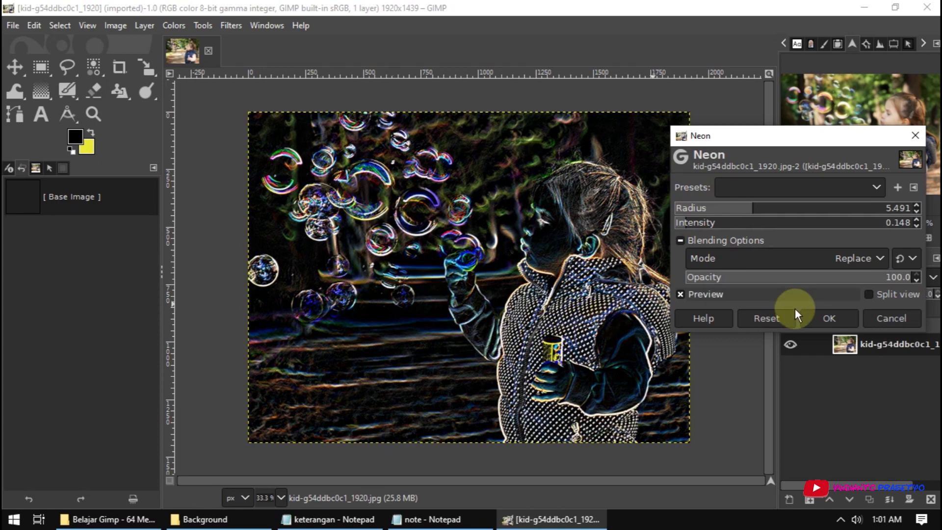
click(882, 318)
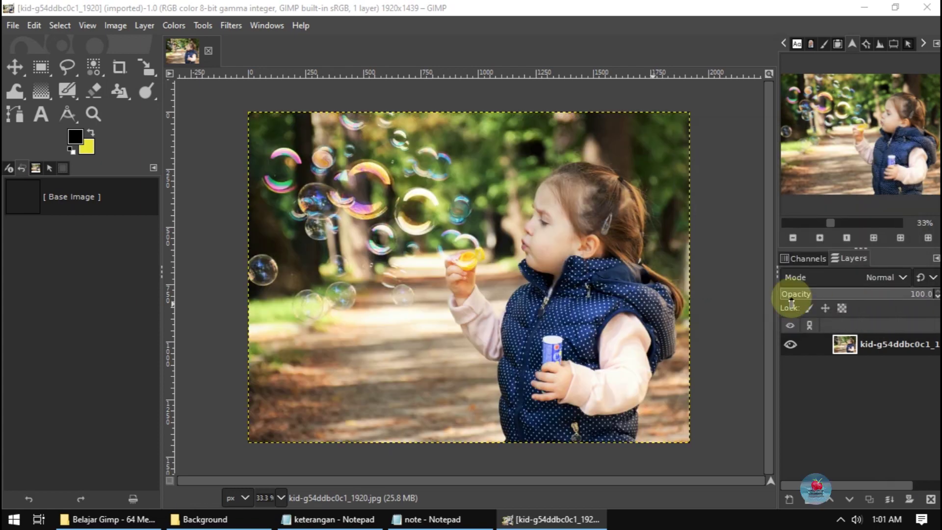
click(438, 521)
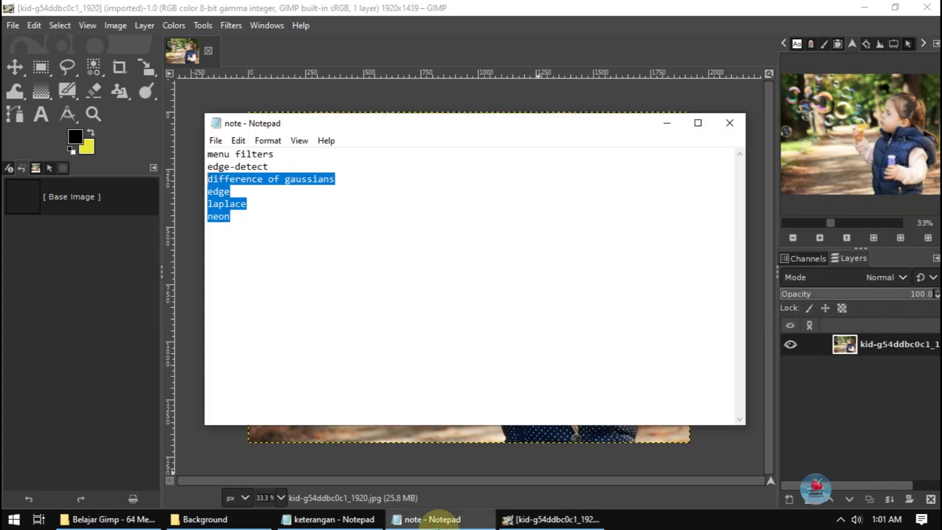
click(438, 521)
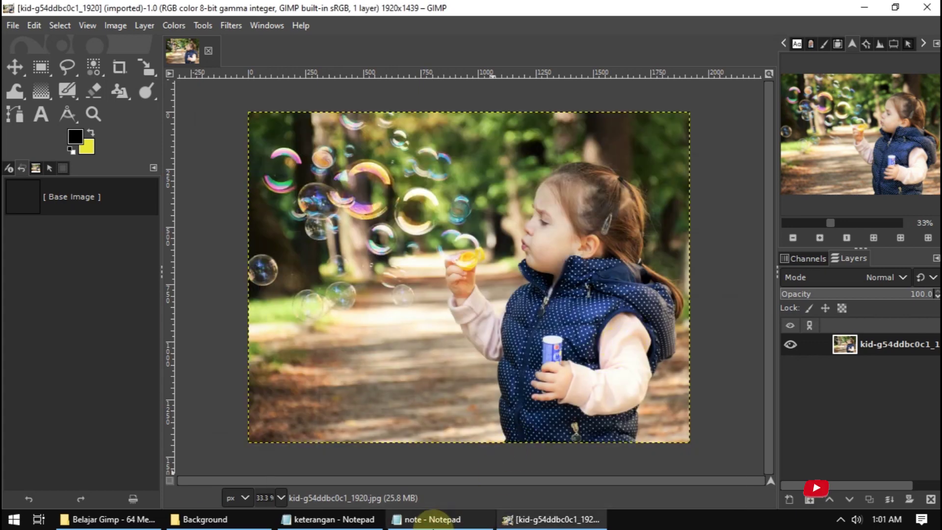